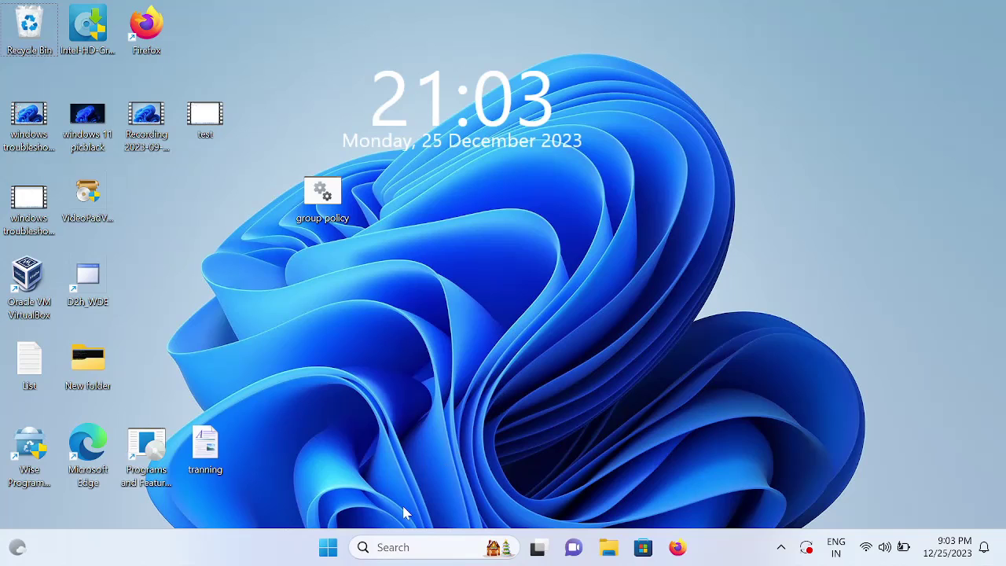
# - Open Windows Security, dismiss the access notices, check the Account protection page and close the window
pyautogui.click(385, 547)
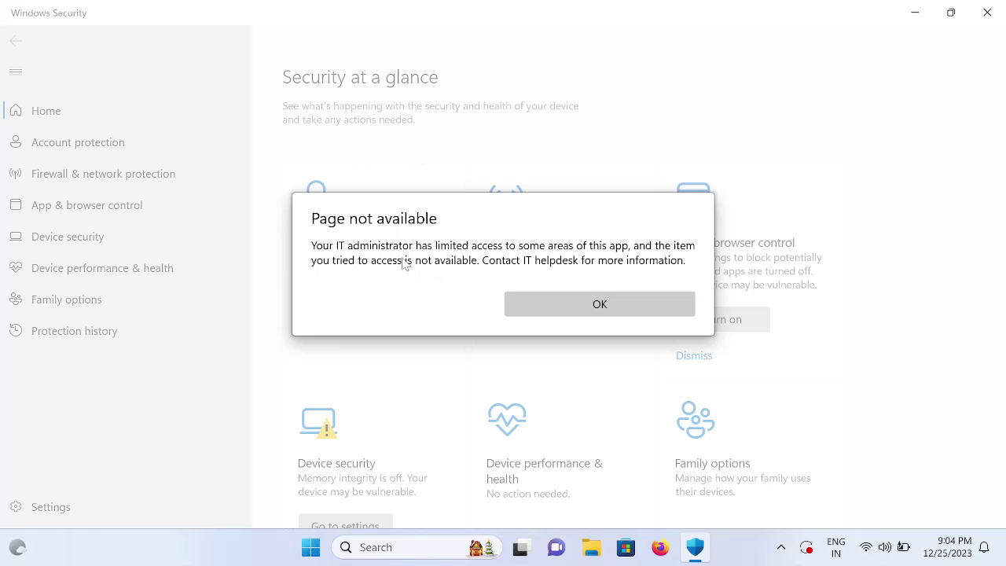
pyautogui.press('Return')
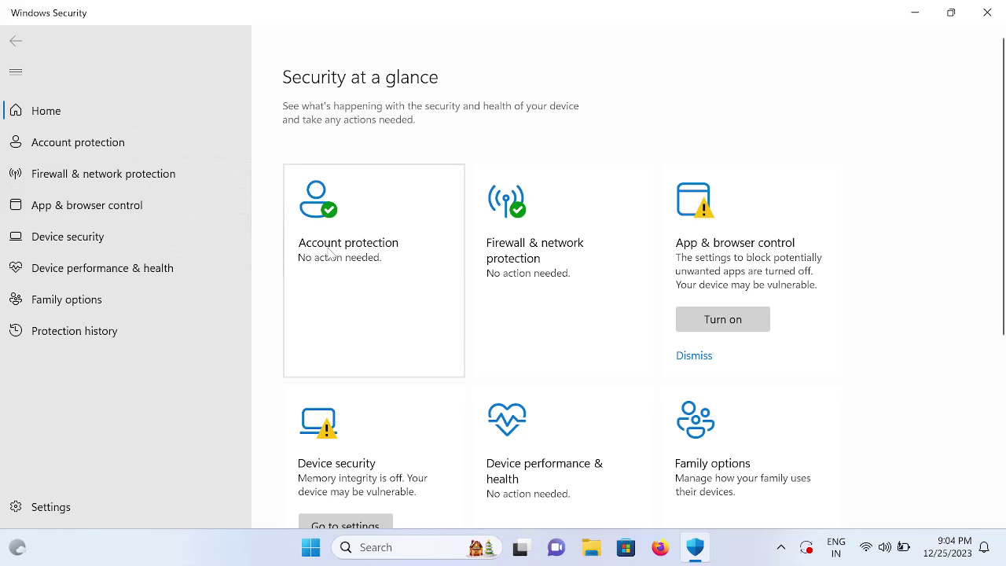
pyautogui.click(358, 259)
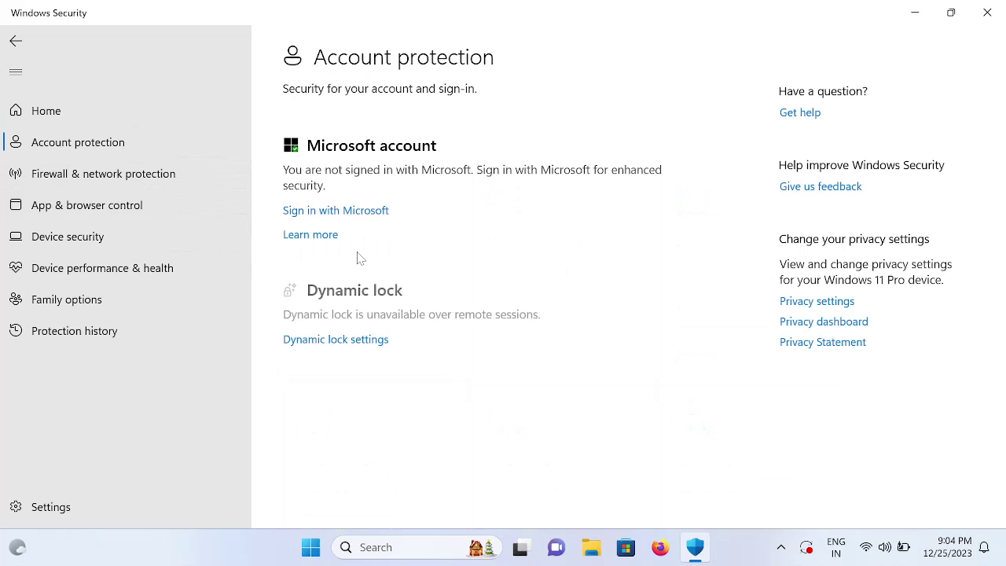
pyautogui.click(13, 40)
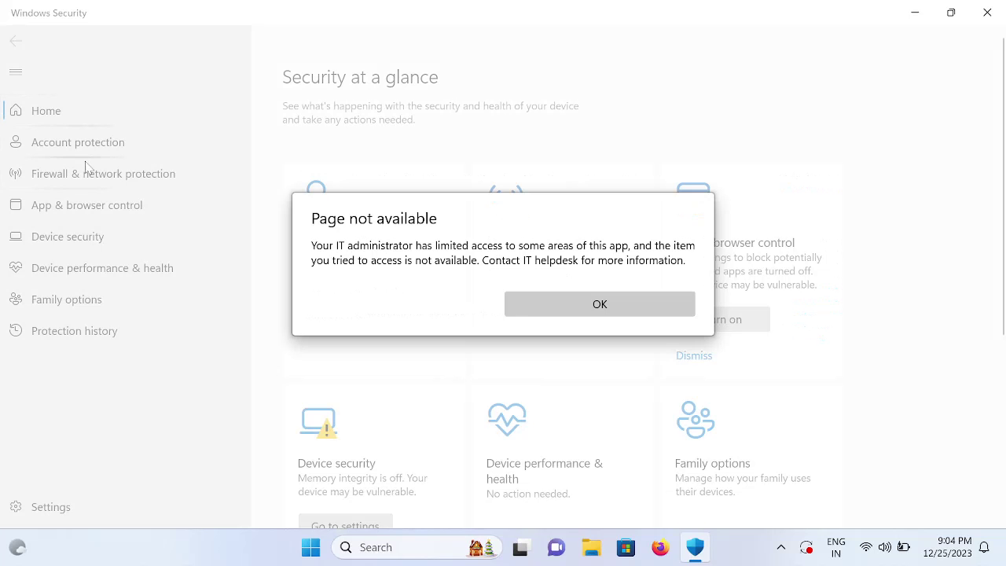
pyautogui.click(600, 304)
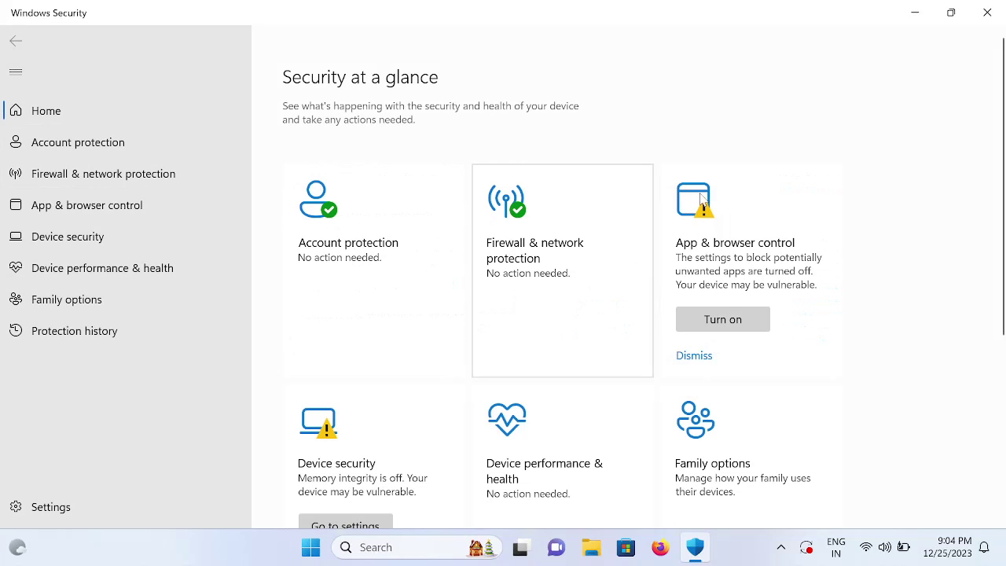
pyautogui.click(988, 12)
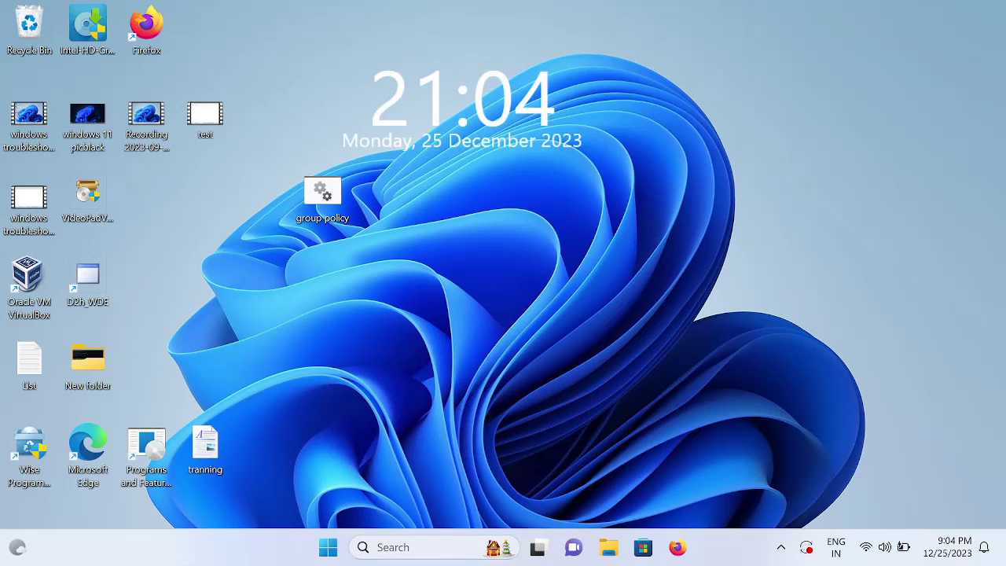
# - Search for Registry Editor and run it as administrator, allowing it to make changes to the device
pyautogui.click(376, 544)
pyautogui.write('regisitory')
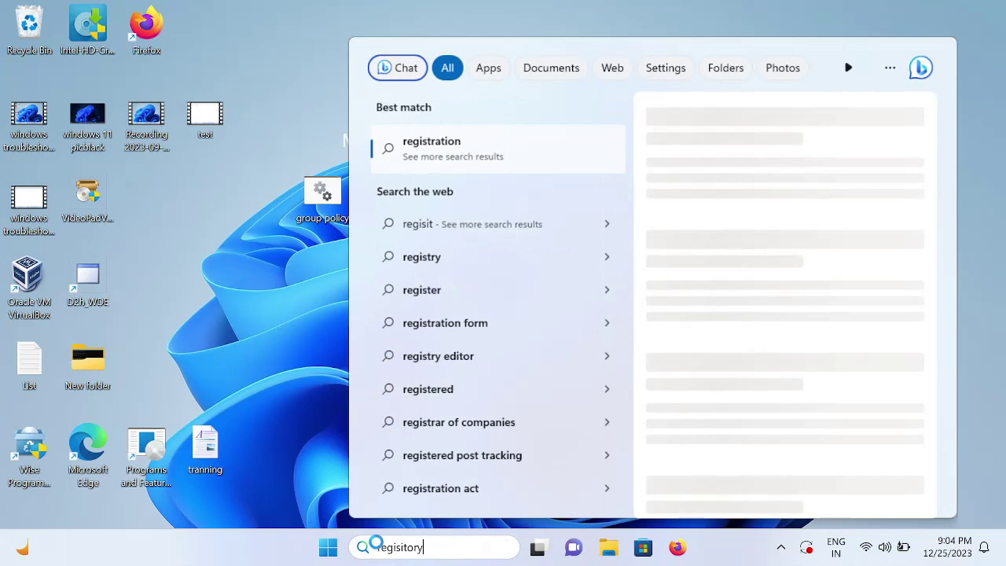
pyautogui.press('BackSpace')
pyautogui.press('BackSpace')
pyautogui.press('BackSpace')
pyautogui.press('BackSpace')
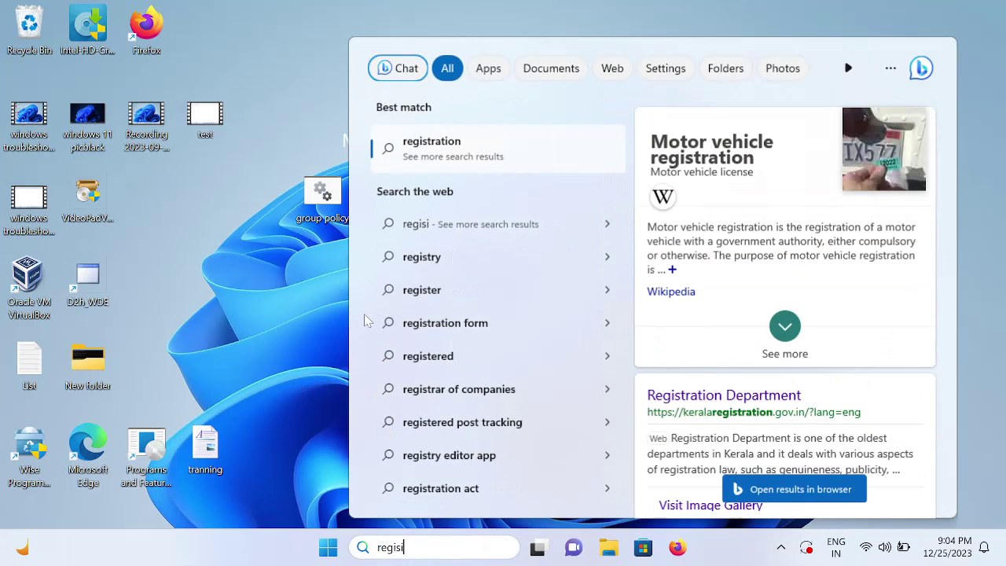
pyautogui.press('BackSpace')
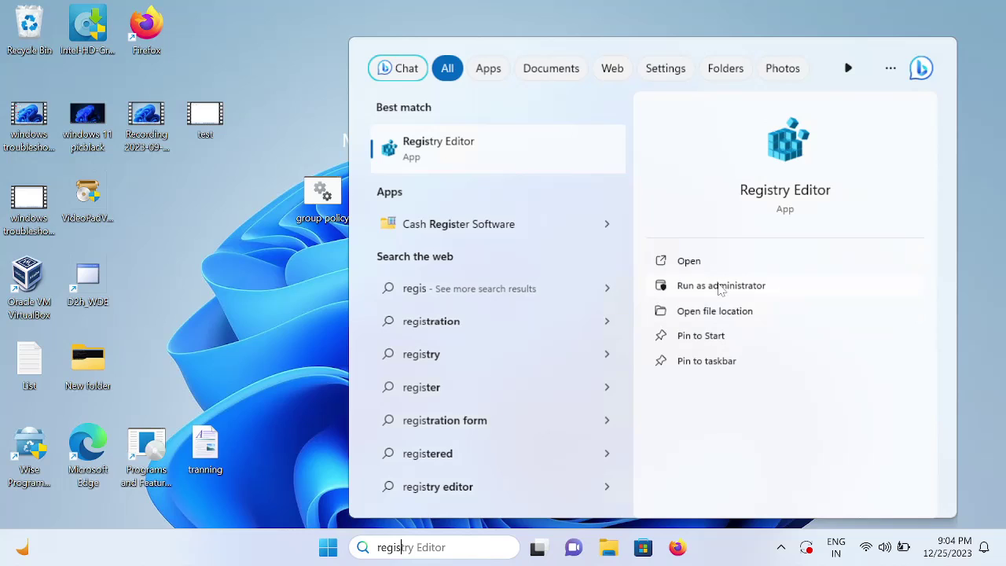
pyautogui.click(721, 286)
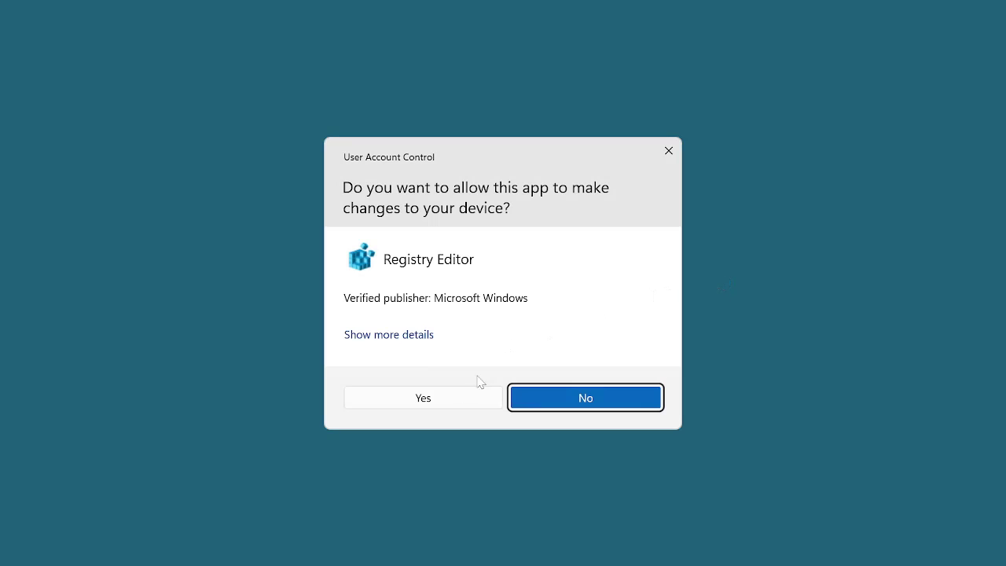
pyautogui.click(442, 402)
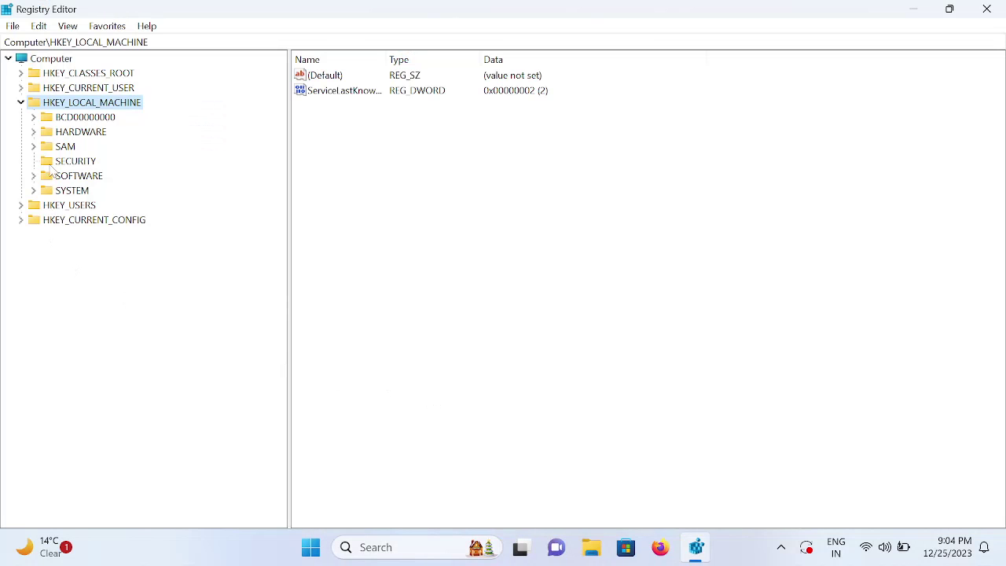
# - Expand the registry tree to HKEY_LOCAL_MACHINE\SOFTWARE\Policies\Microsoft\Windows Defender Security Center
pyautogui.click(20, 103)
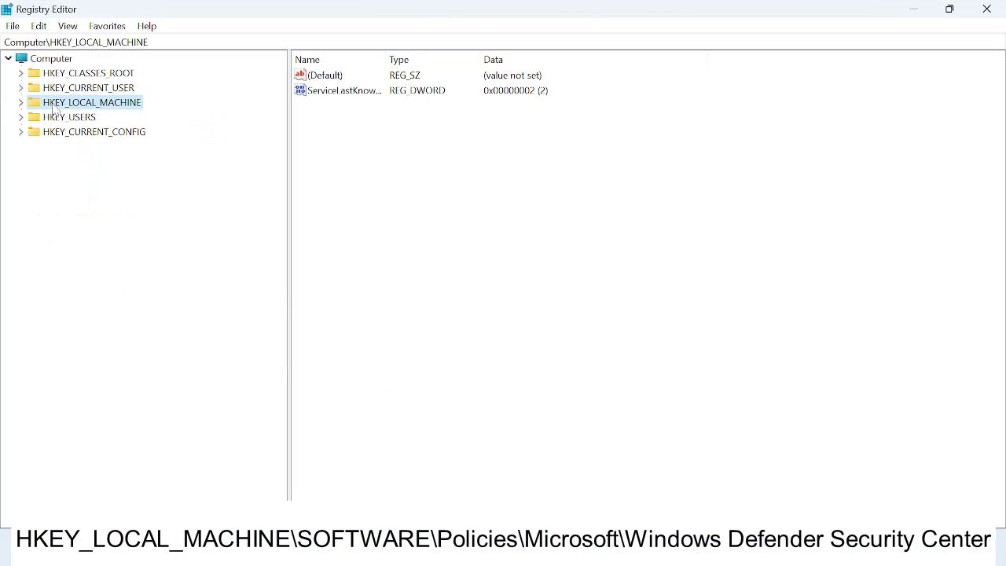
pyautogui.doubleClick(52, 105)
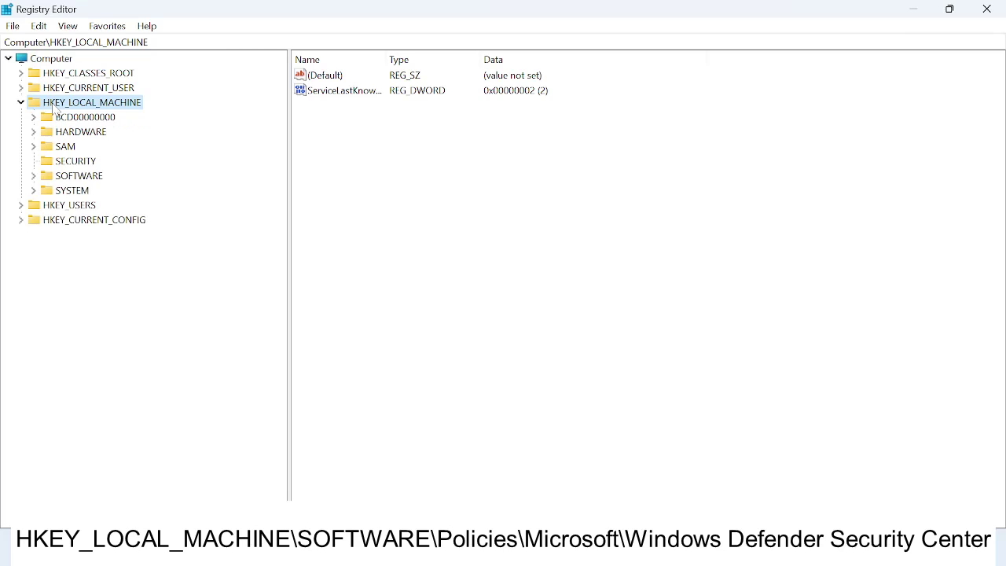
pyautogui.doubleClick(65, 178)
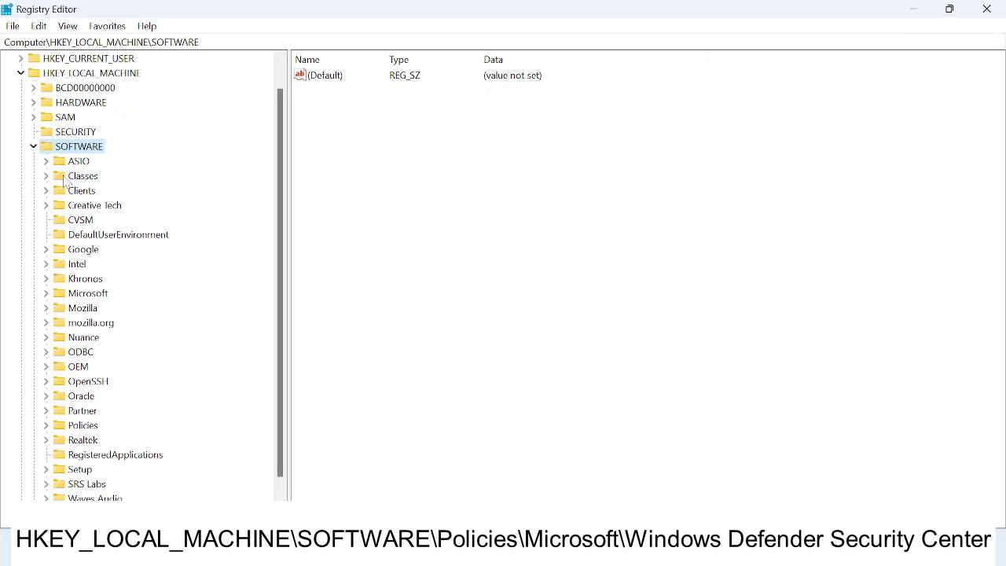
pyautogui.scroll(-1, 107, 374)
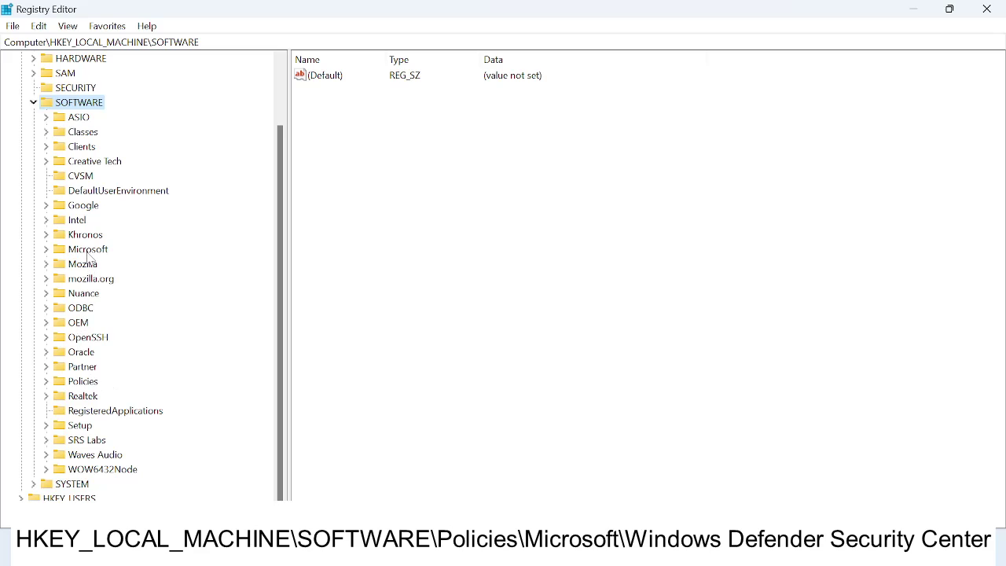
pyautogui.doubleClick(82, 383)
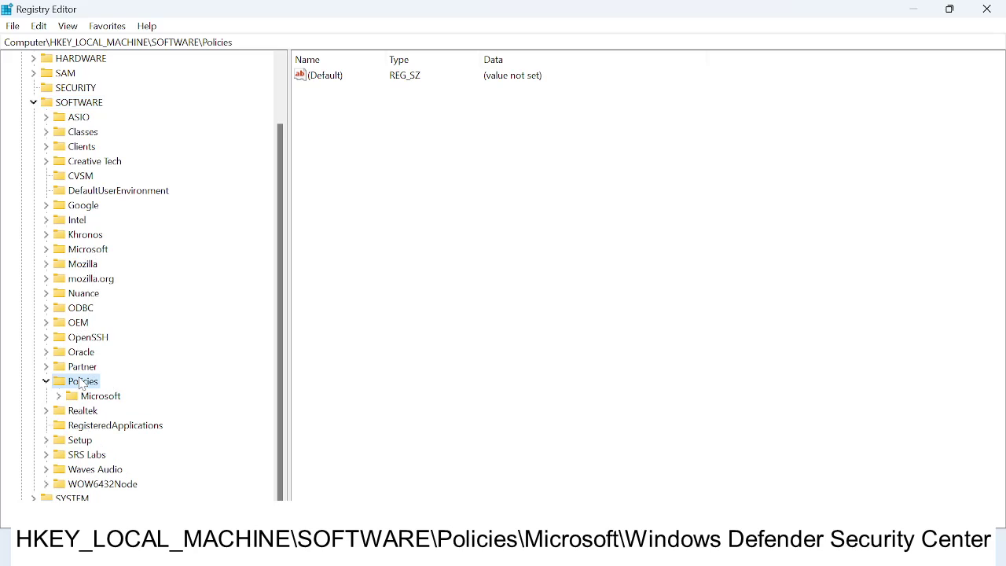
pyautogui.doubleClick(89, 397)
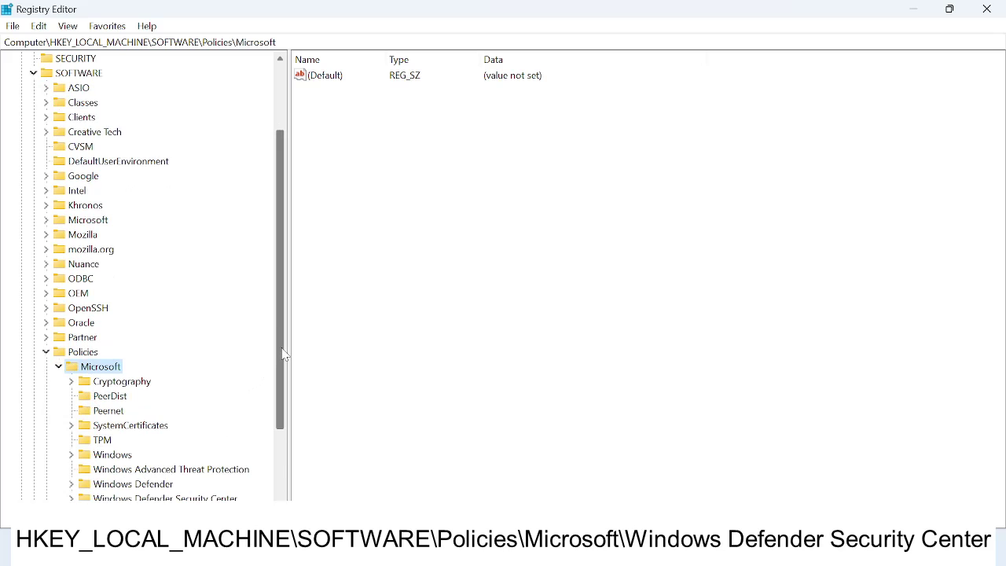
pyautogui.moveTo(278, 348); pyautogui.dragTo(279, 454)
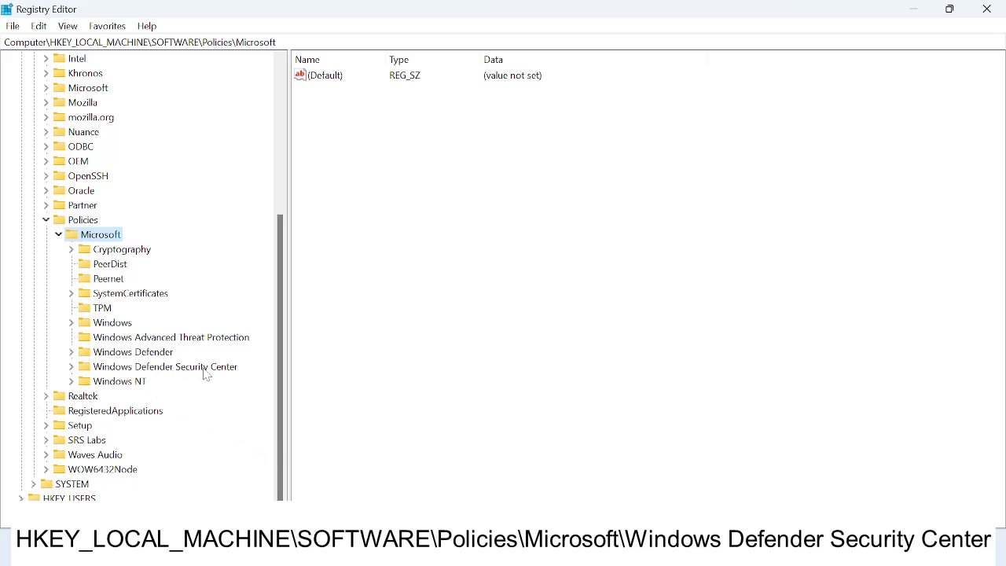
pyautogui.doubleClick(138, 368)
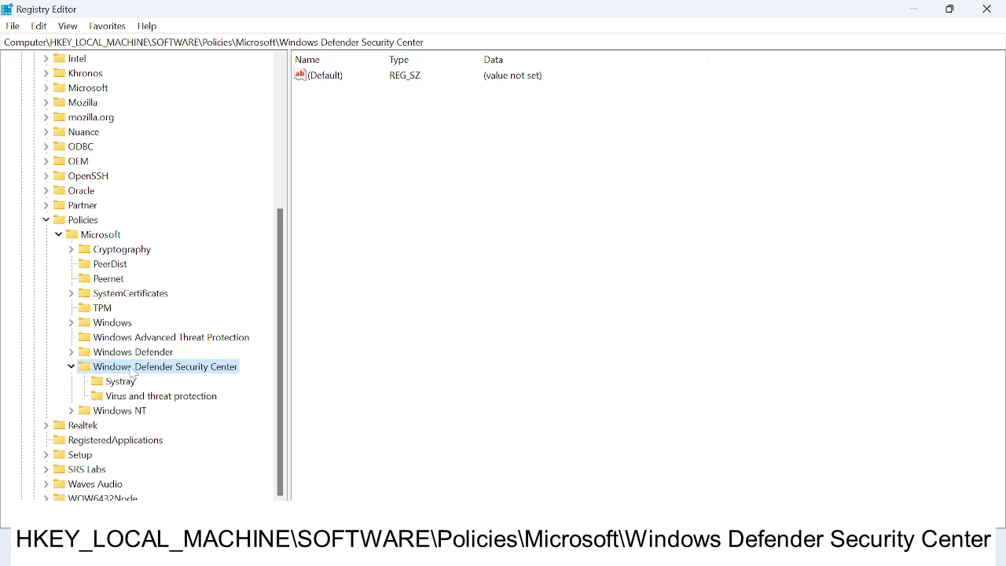
# - Permanently delete the Windows Defender Security Center key with all its subkeys and close Registry Editor
pyautogui.rightClick(134, 372)
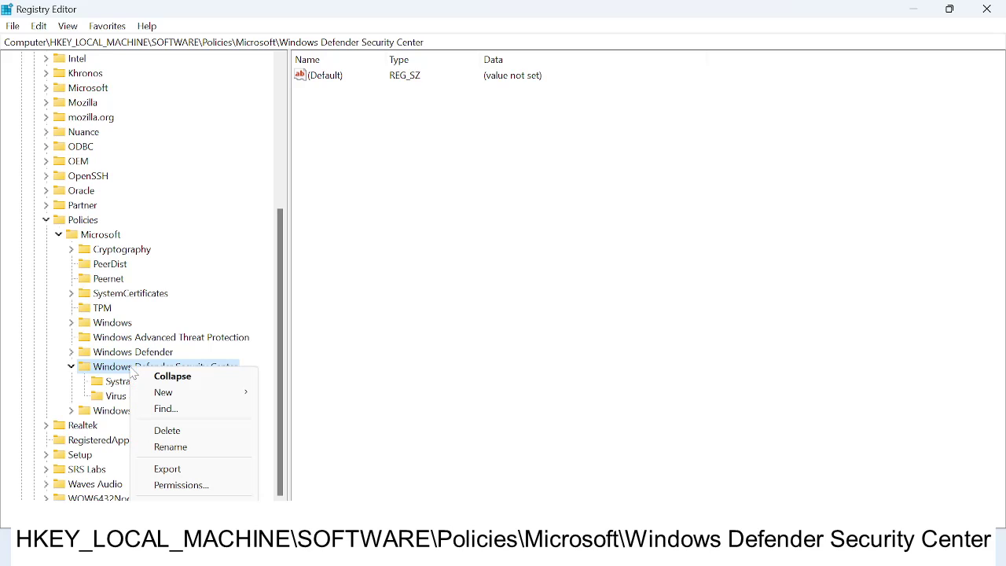
pyautogui.click(166, 431)
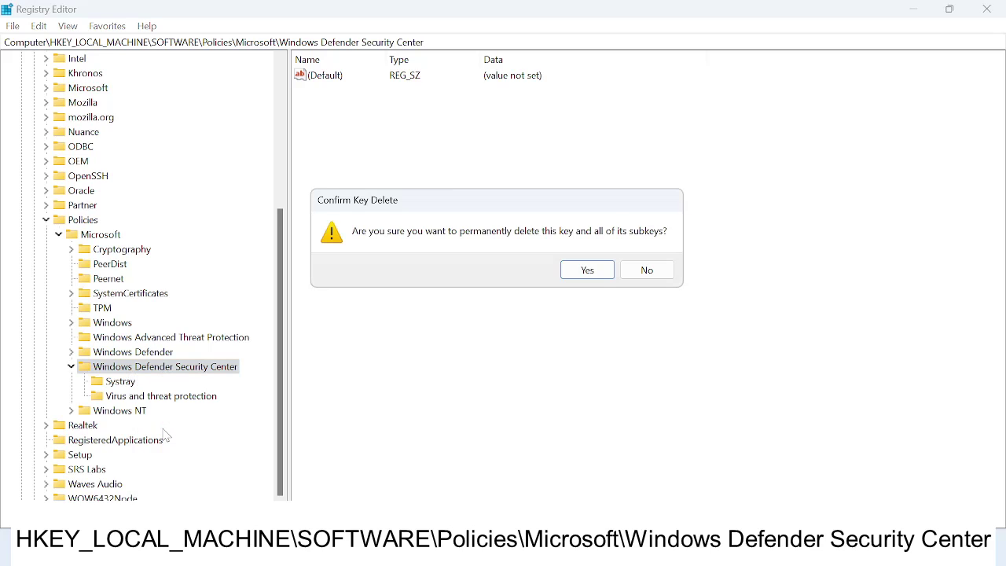
pyautogui.click(587, 271)
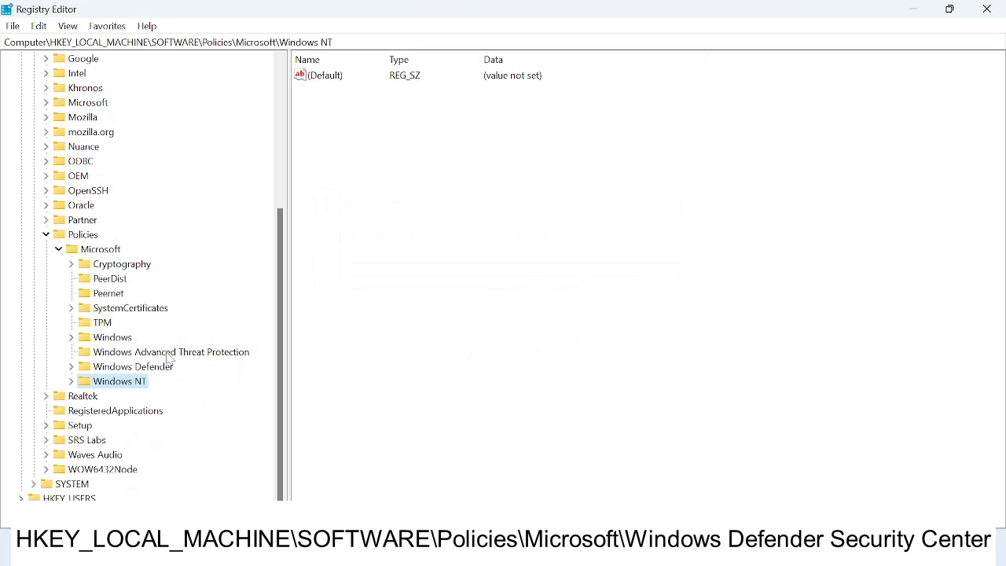
pyautogui.click(59, 250)
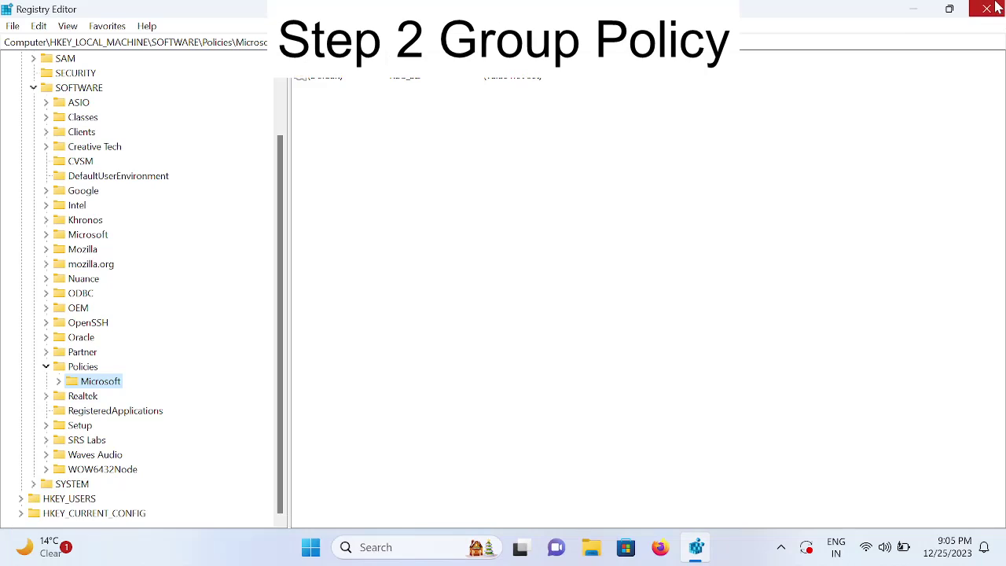
pyautogui.click(997, 7)
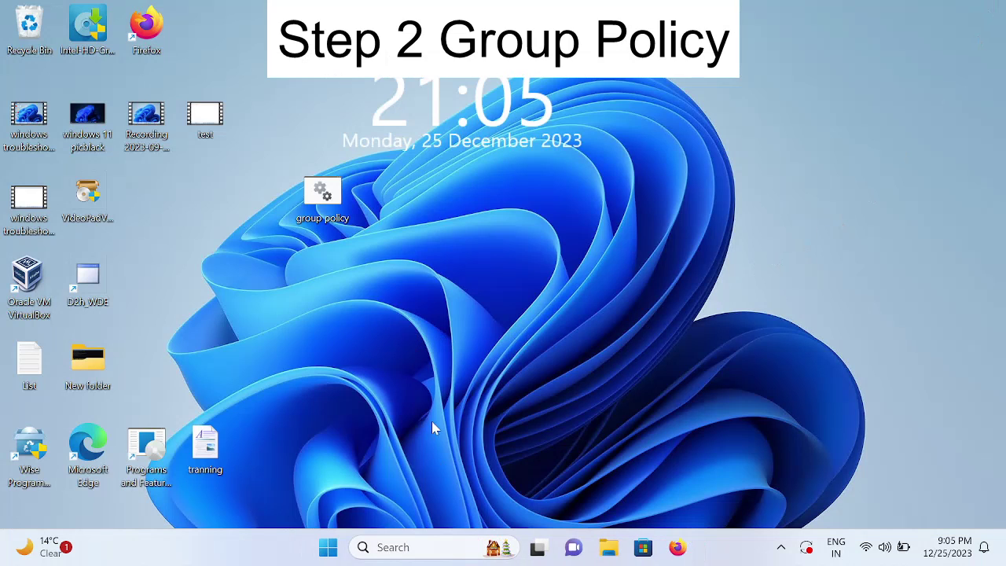
# - Launch the Local Group Policy Editor by running gpedit.msc, maximize it and widen the policy tree to show full folder names
pyautogui.click(405, 547)
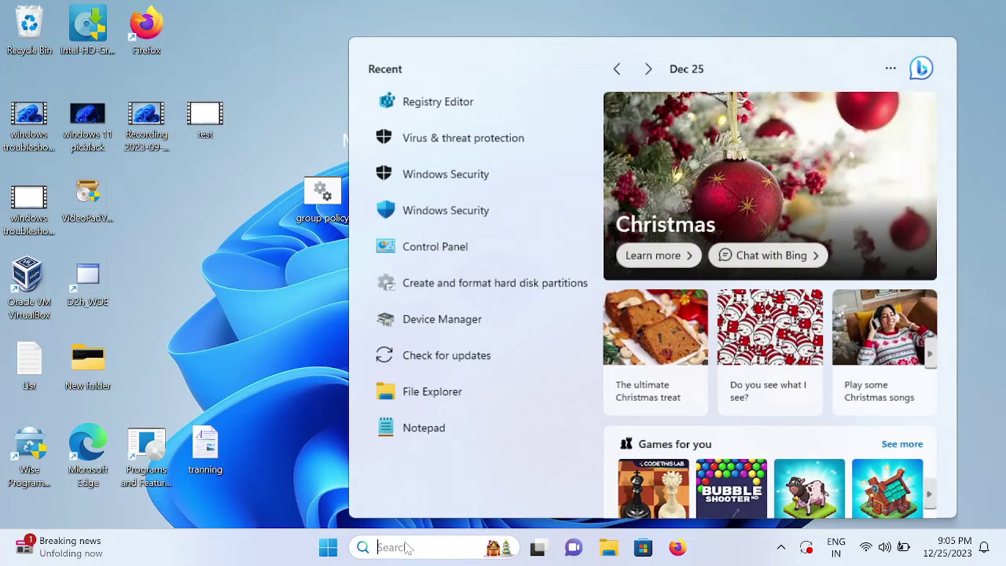
pyautogui.write('run')
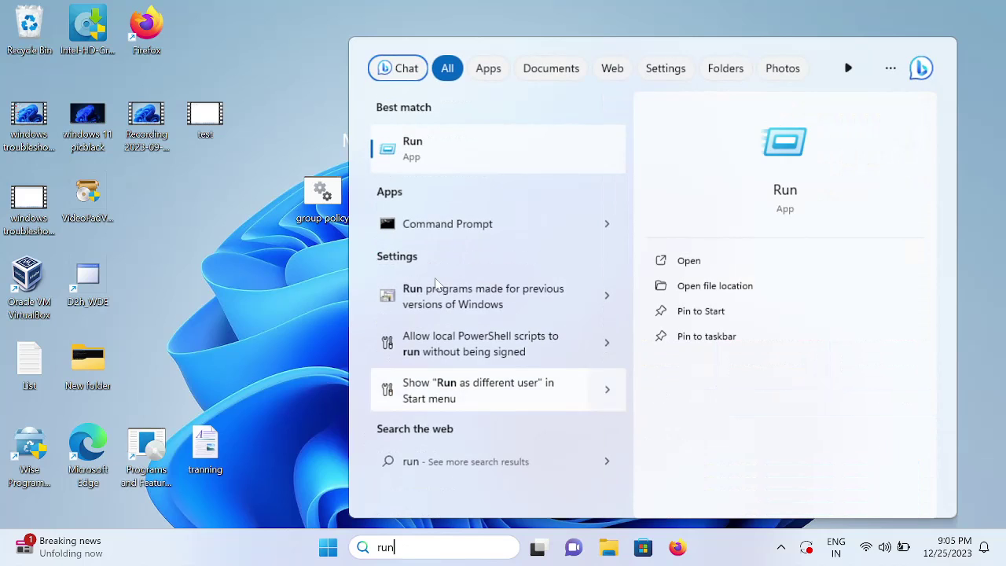
pyautogui.click(474, 154)
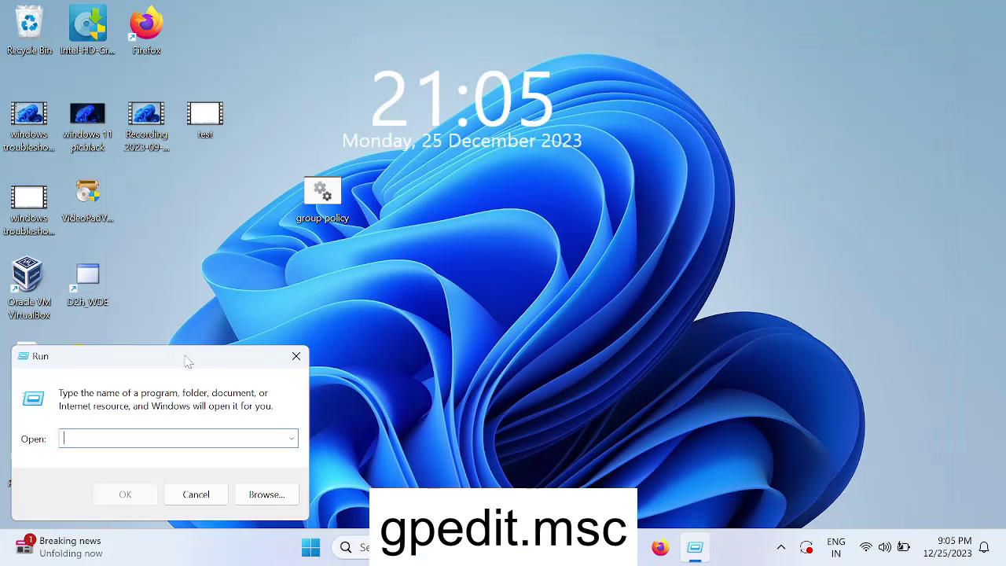
pyautogui.moveTo(179, 360); pyautogui.dragTo(353, 278)
pyautogui.write('gpedit.msc')
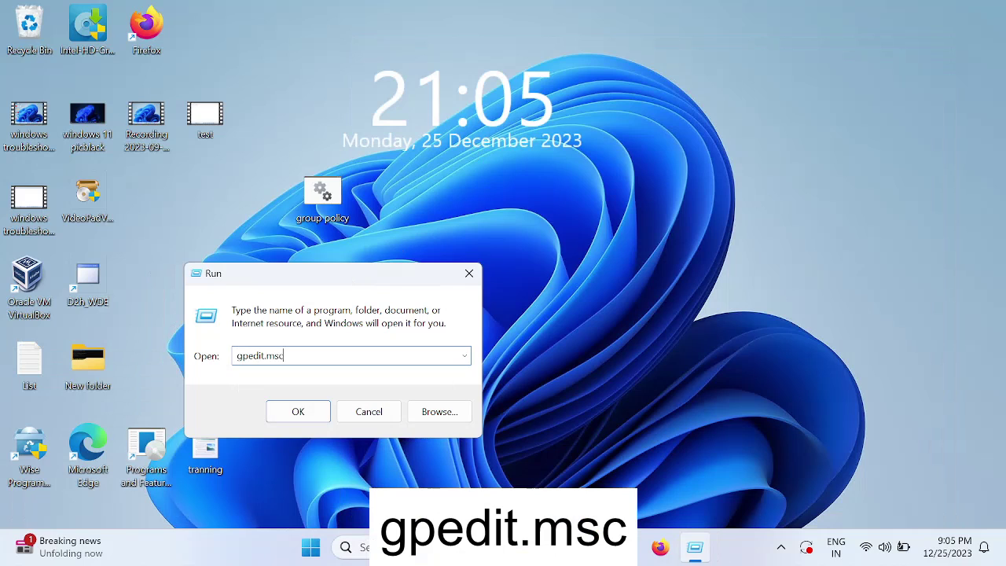
pyautogui.press('Return')
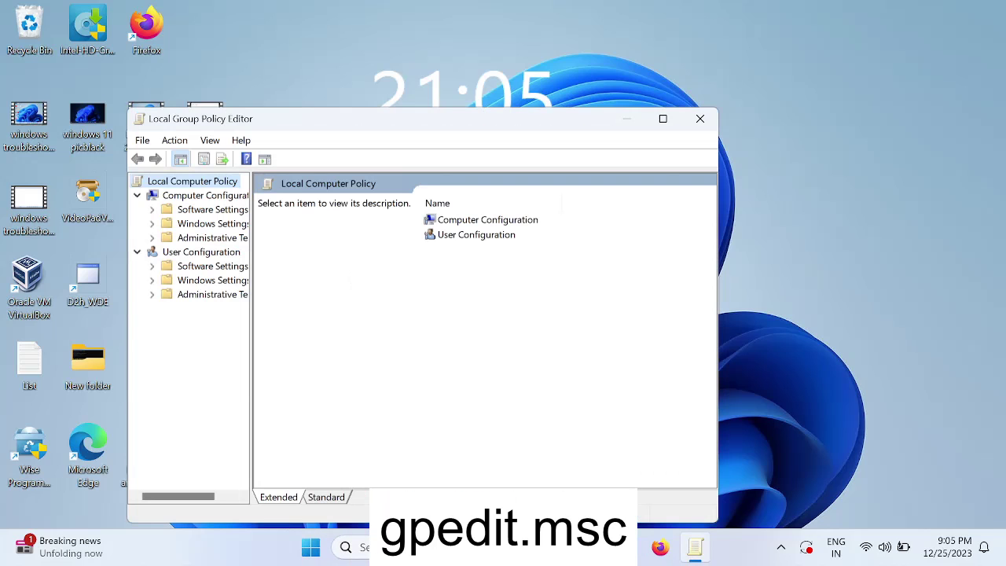
pyautogui.click(662, 118)
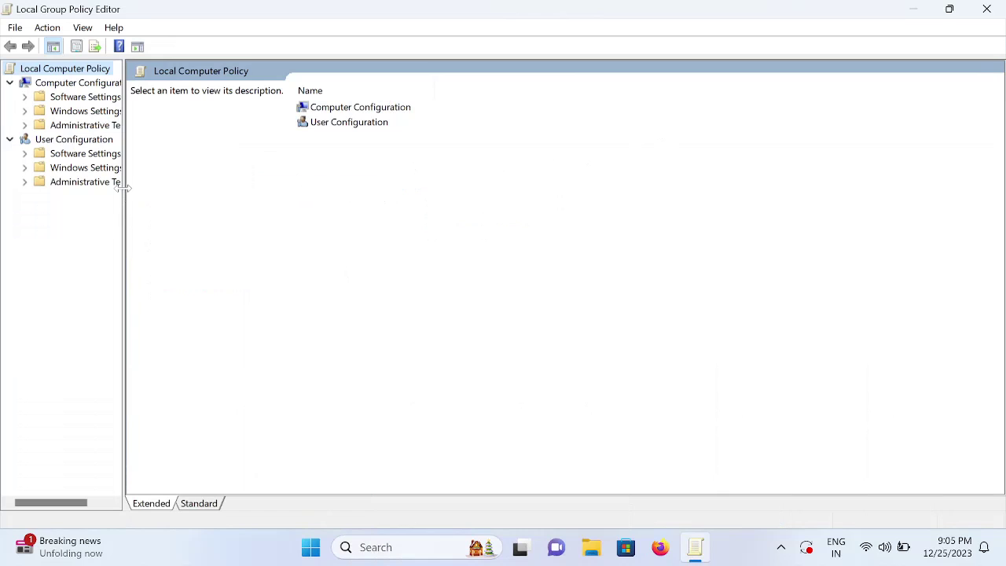
pyautogui.moveTo(124, 186); pyautogui.dragTo(188, 186)
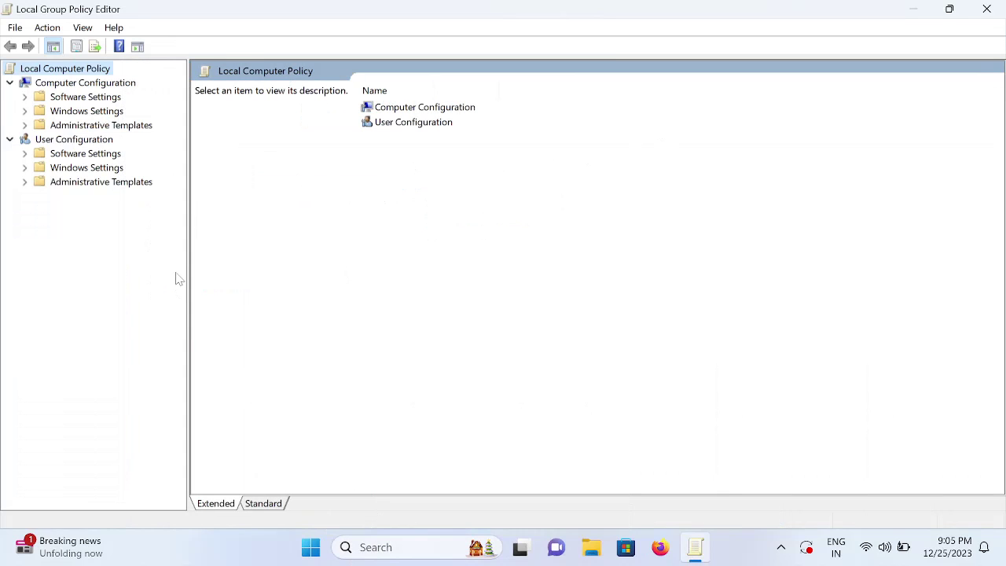
# - Open the policy folder Computer Configuration\Administrative Templates\Windows Components\Windows Security\Virus and threat protection, widening the tree to read full folder names
pyautogui.doubleClick(98, 126)
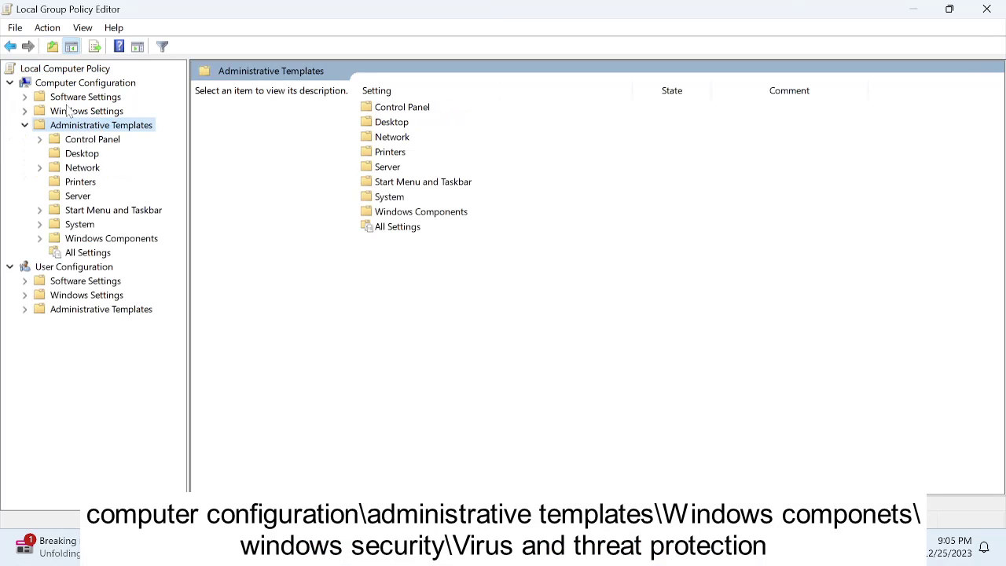
pyautogui.doubleClick(91, 240)
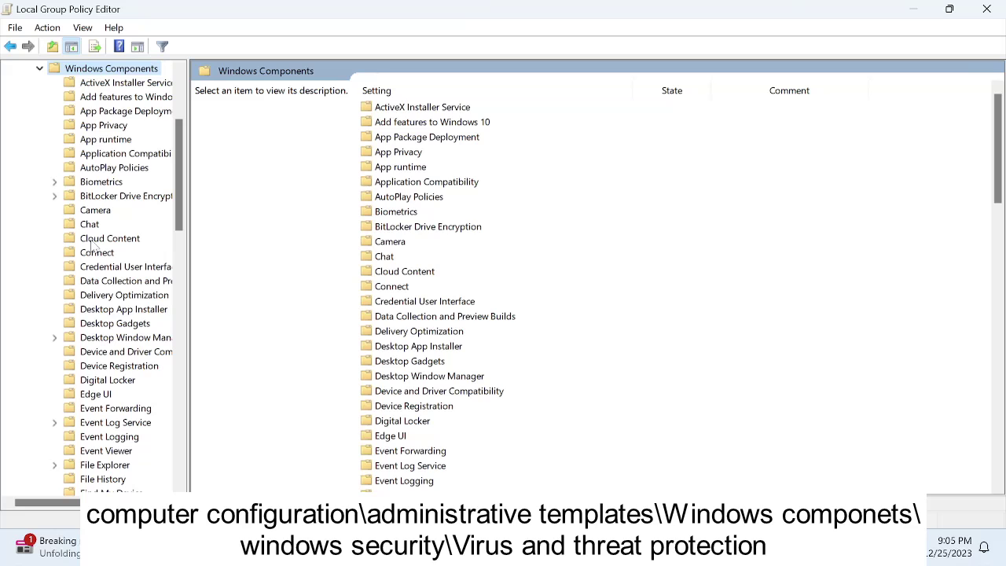
pyautogui.moveTo(183, 242); pyautogui.dragTo(296, 244)
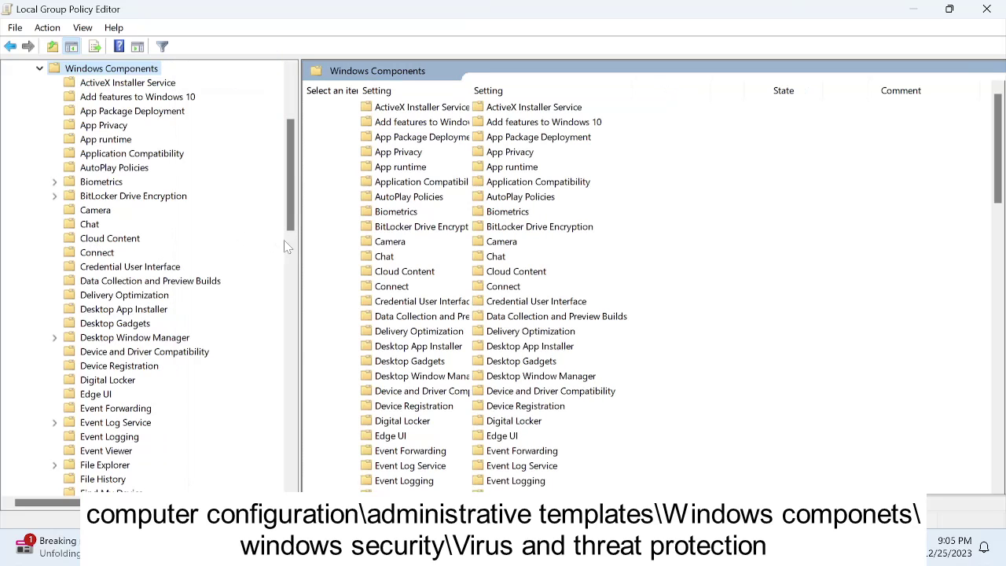
pyautogui.moveTo(290, 200); pyautogui.dragTo(306, 445)
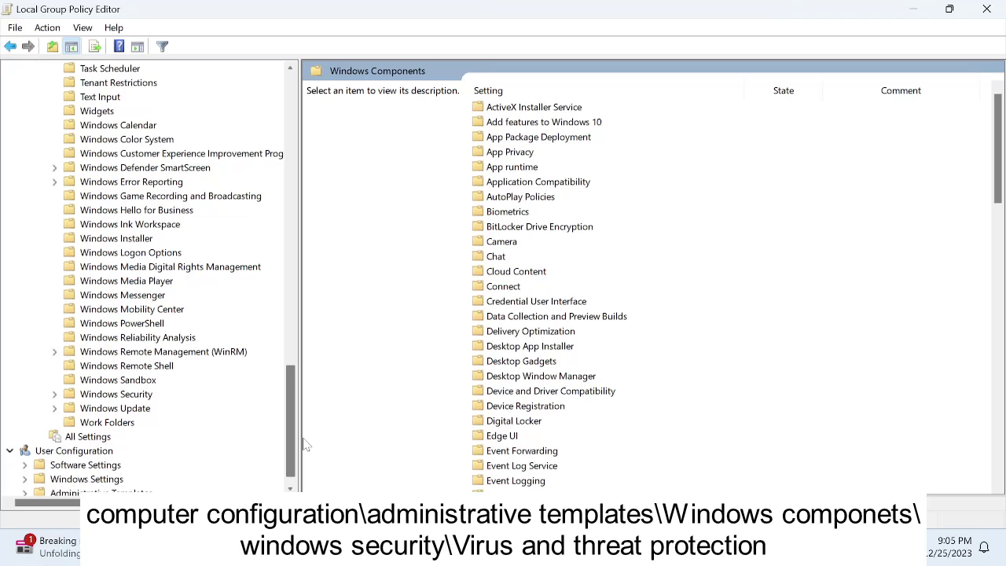
pyautogui.doubleClick(103, 396)
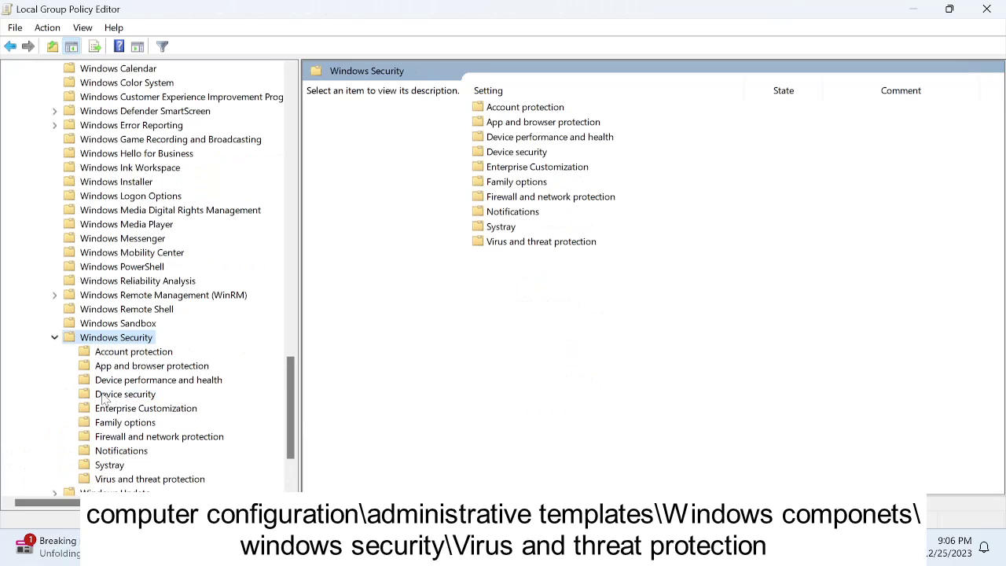
pyautogui.scroll(-3, 287, 383)
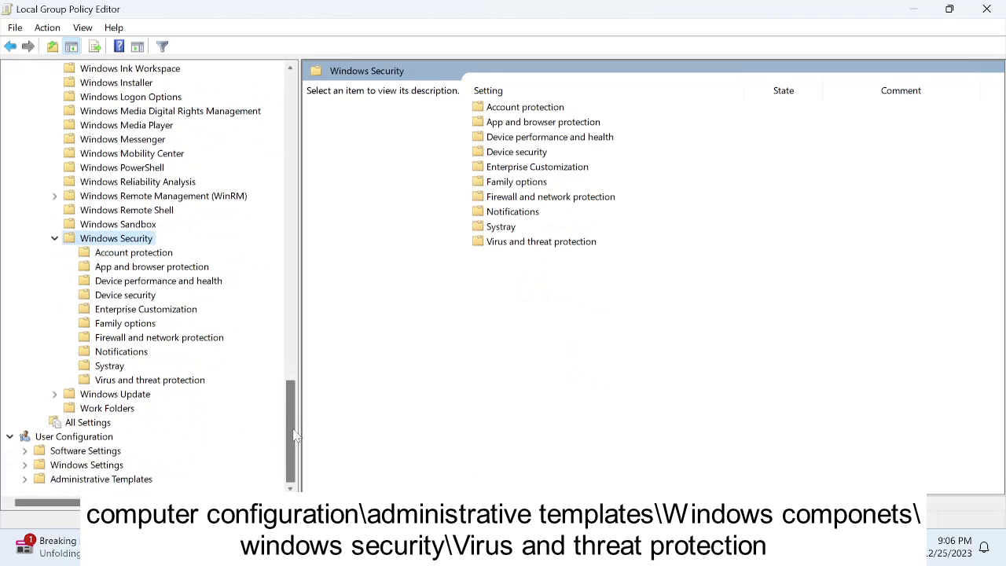
pyautogui.click(139, 382)
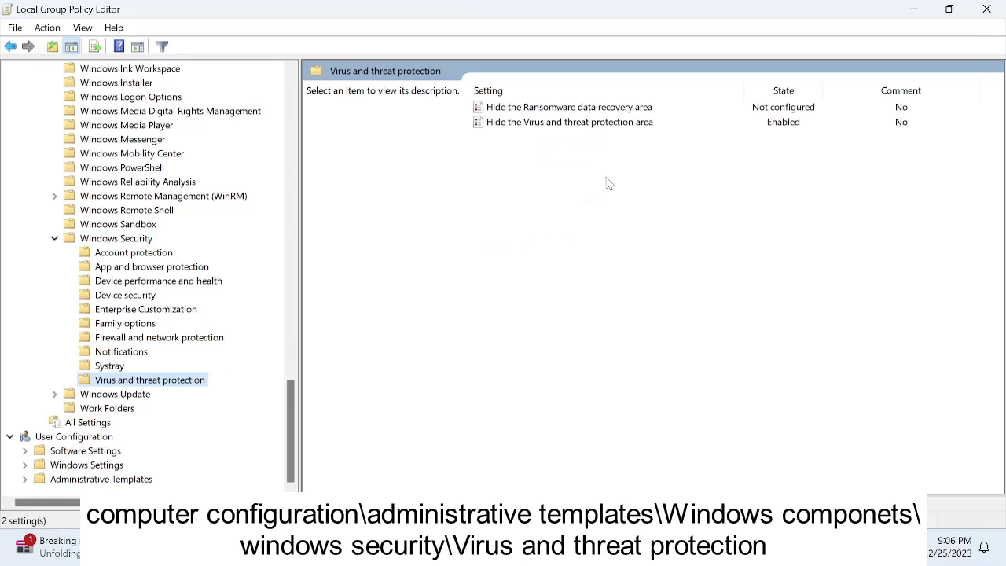
# - Set the "Hide the Virus and threat protection area" policy to Not Configured, apply it and close the Local Group Policy Editor
pyautogui.click(530, 125)
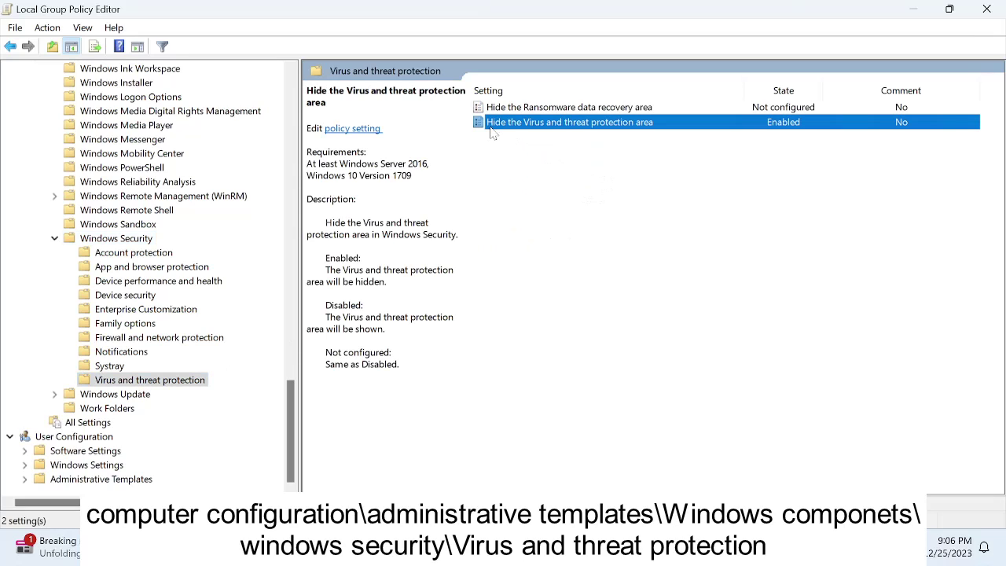
pyautogui.doubleClick(621, 128)
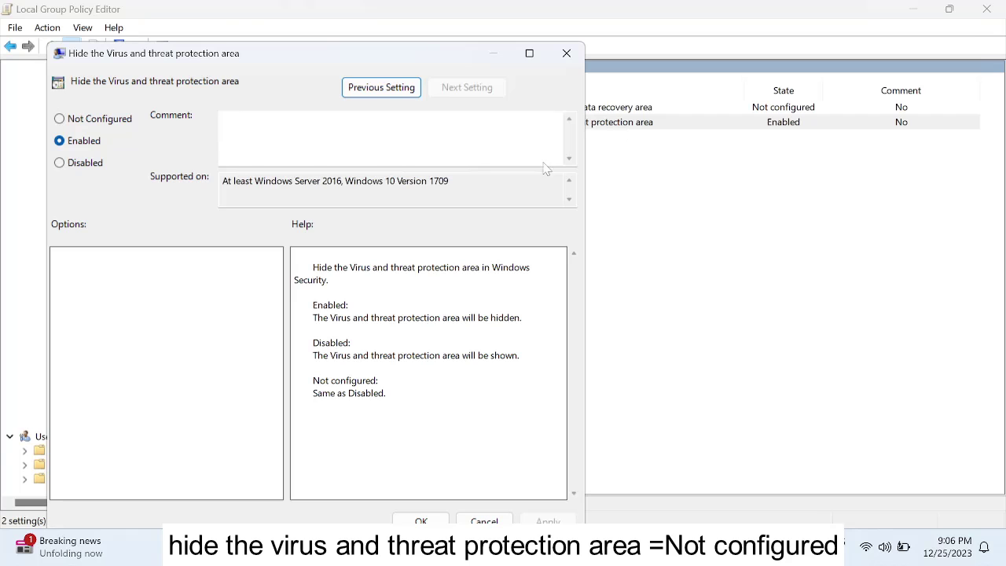
pyautogui.click(97, 124)
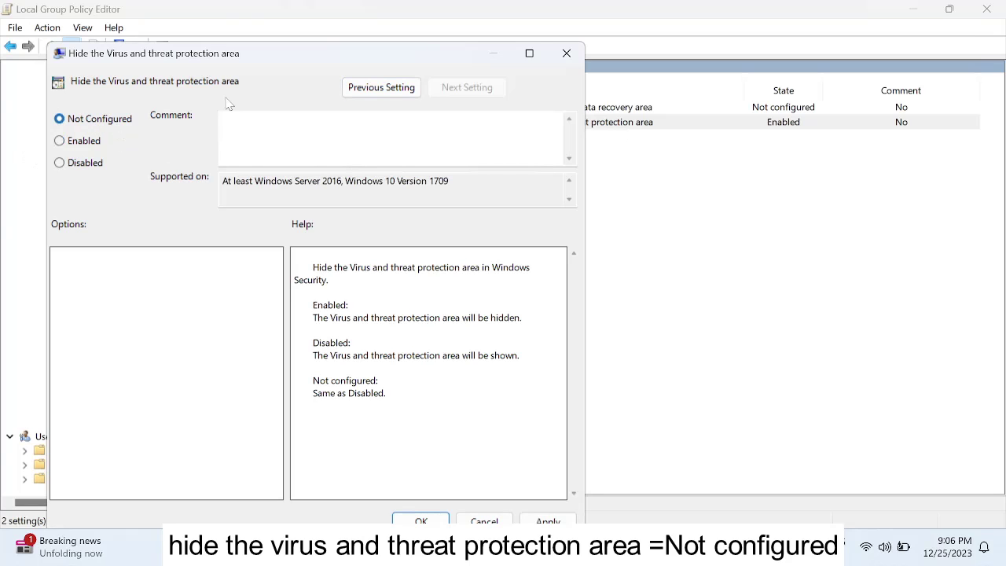
pyautogui.click(550, 521)
pyautogui.click(422, 521)
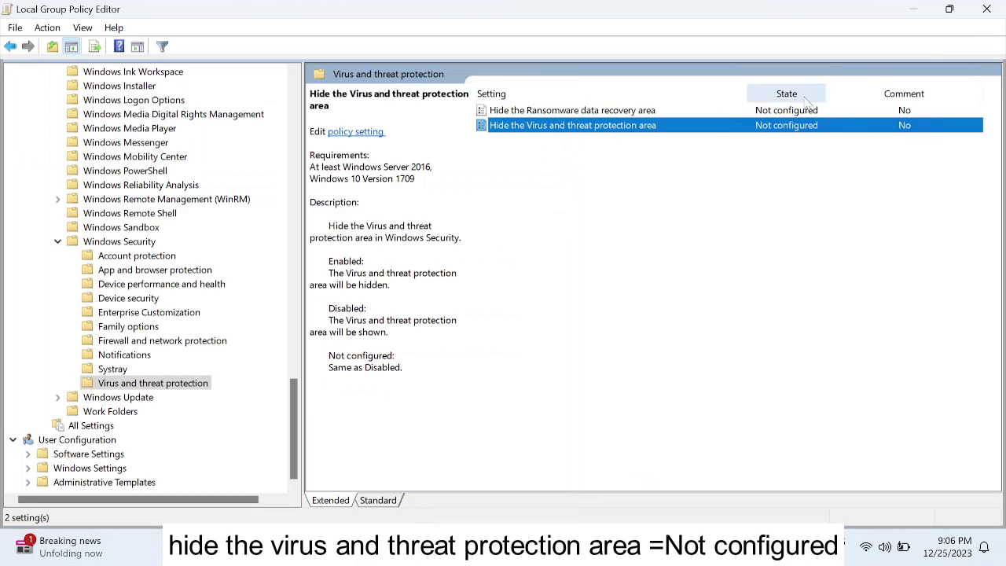
pyautogui.click(987, 10)
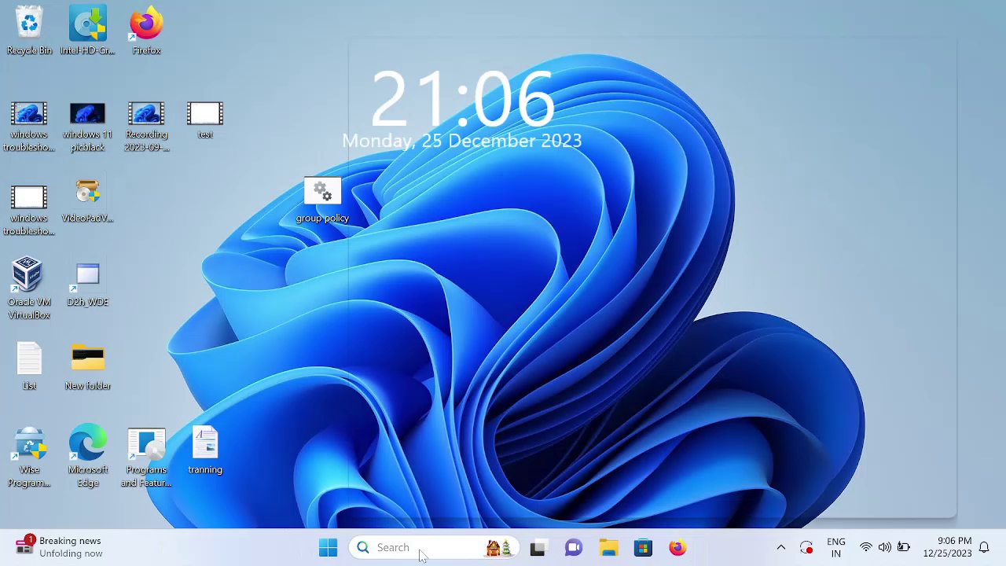
# - Search for cmd and run Command Prompt as administrator, allowing it to make changes to the device
pyautogui.click(419, 550)
pyautogui.write('cmd')
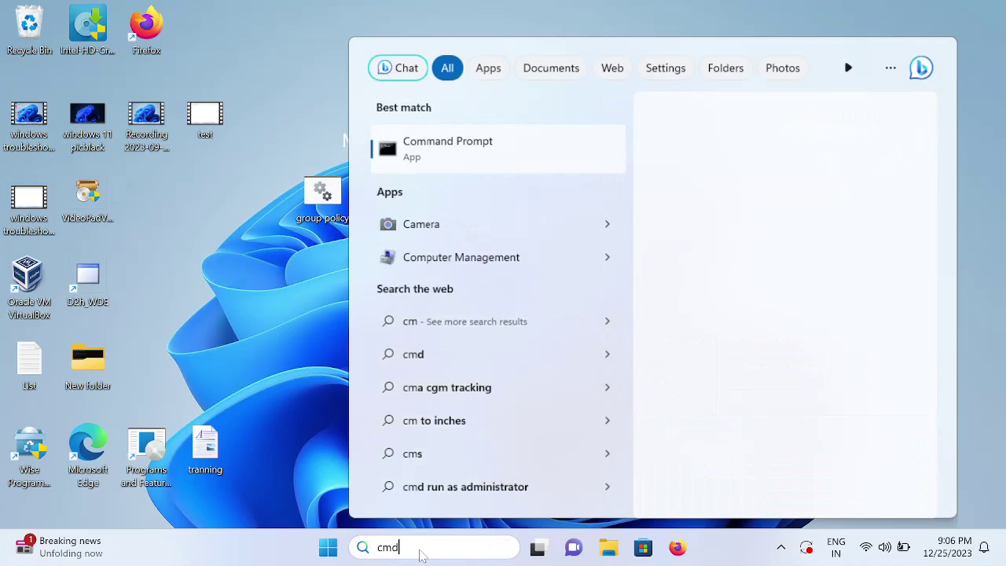
pyautogui.click(703, 287)
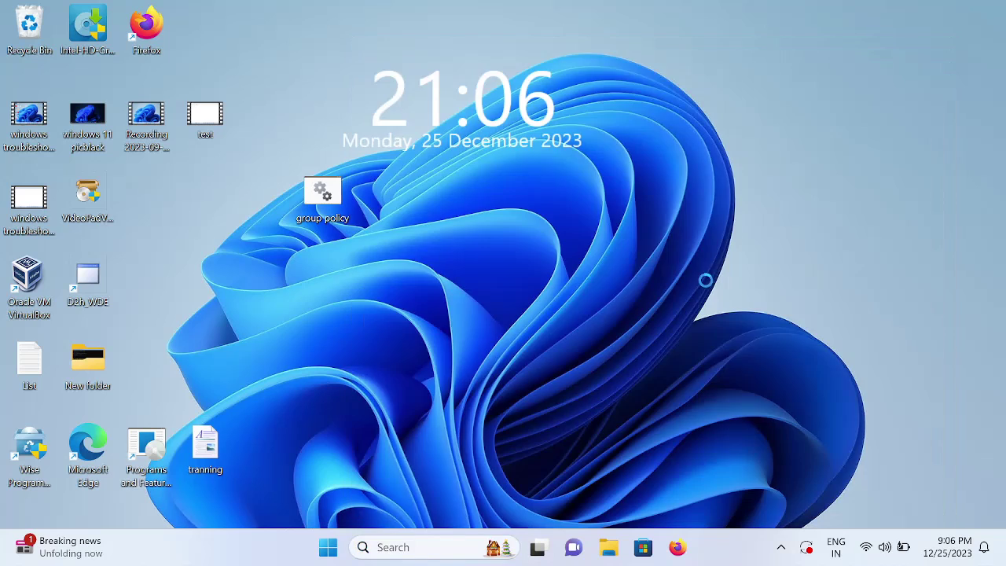
pyautogui.click(419, 399)
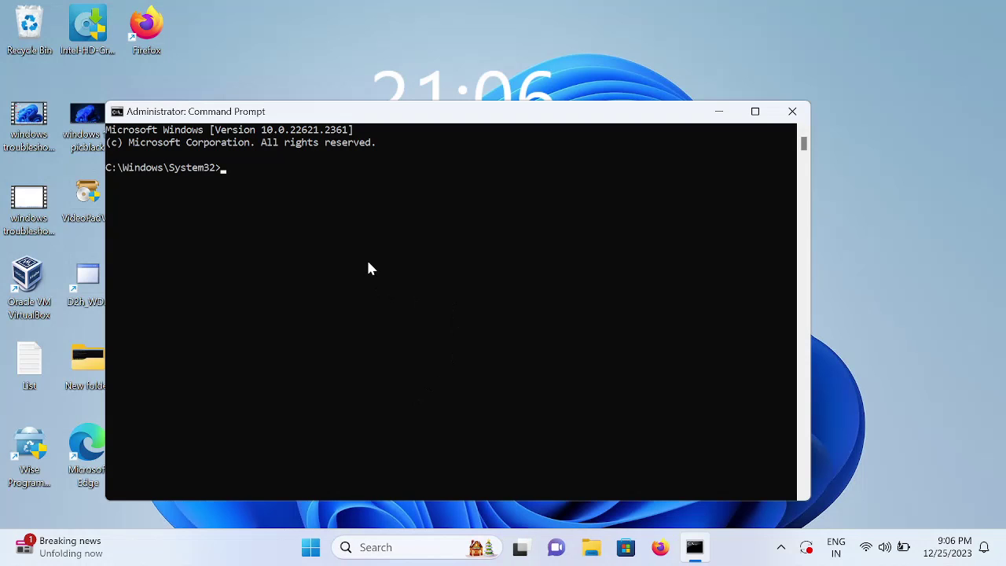
# - Force a group policy refresh by running gpupdate /force twice, and close Command Prompt
pyautogui.write('gpupdate ')
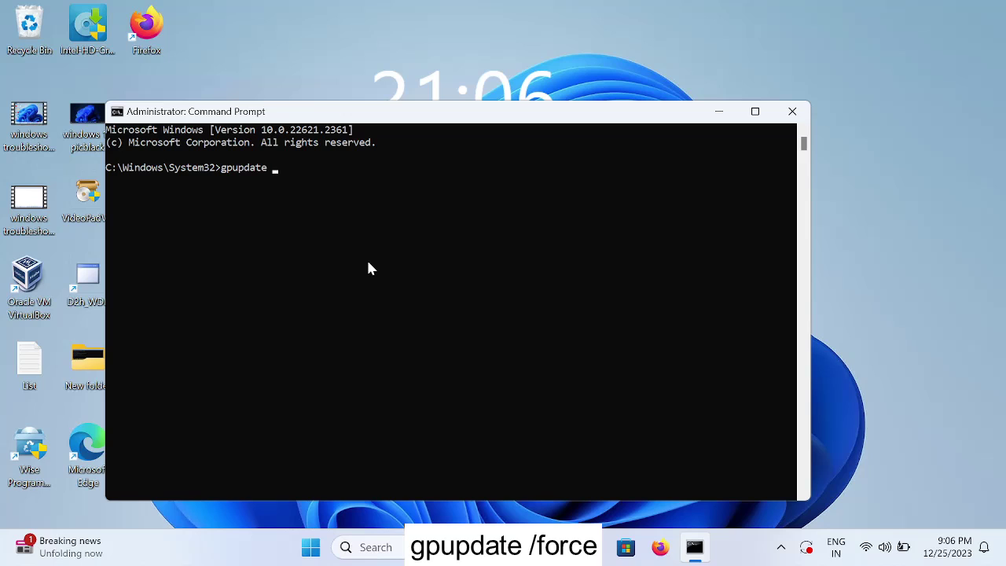
pyautogui.write('/force')
pyautogui.press('Return')
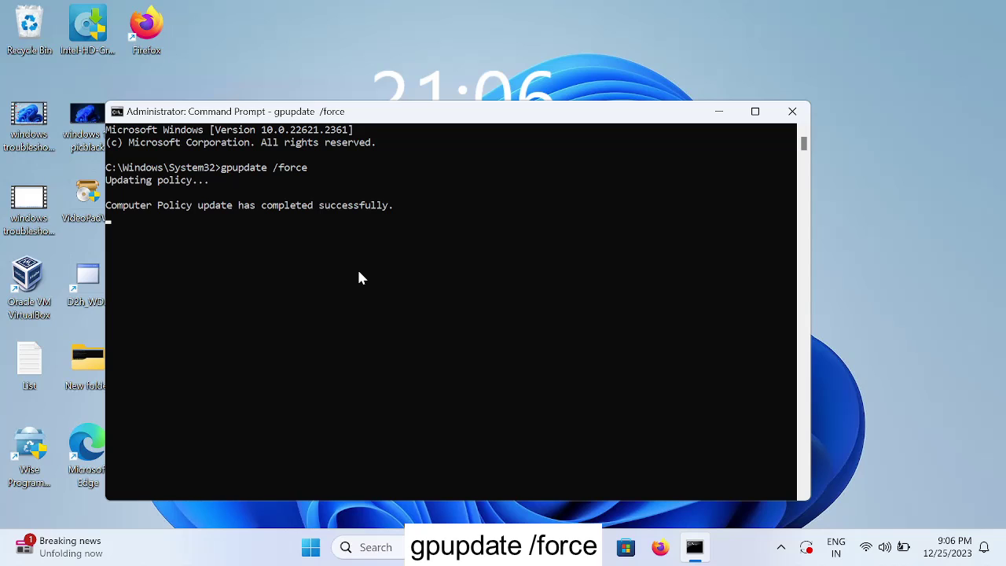
pyautogui.press('Up')
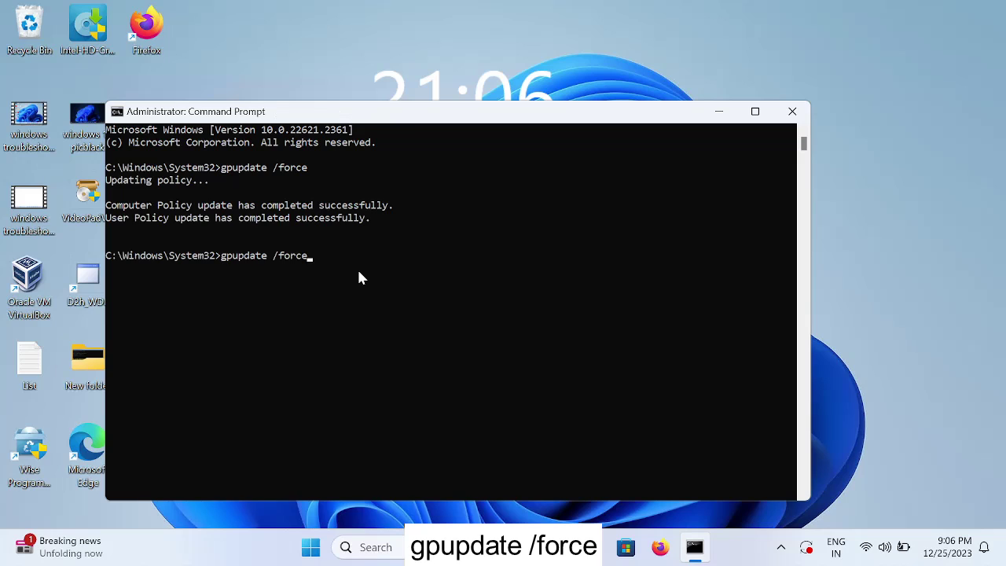
pyautogui.press('Return')
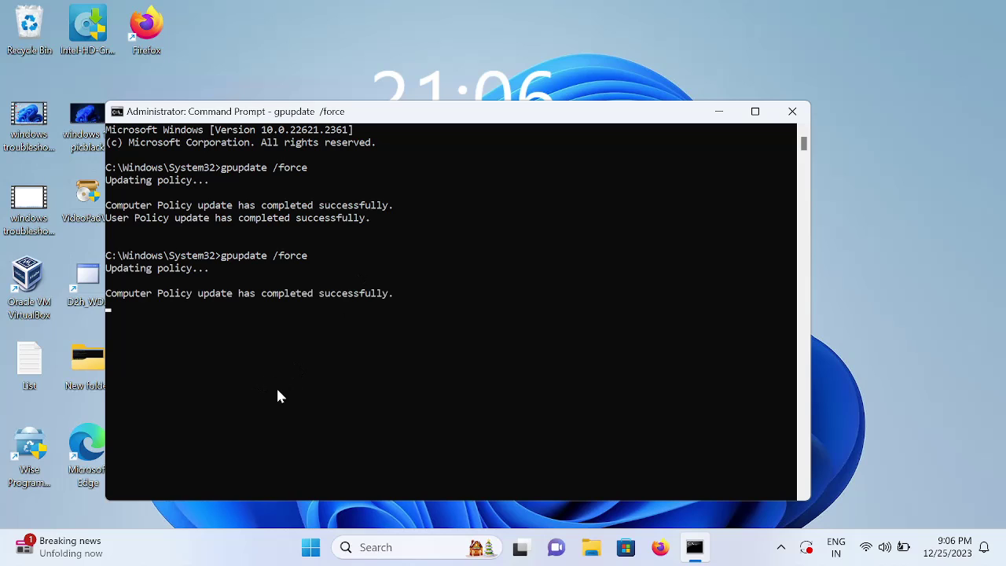
pyautogui.click(792, 111)
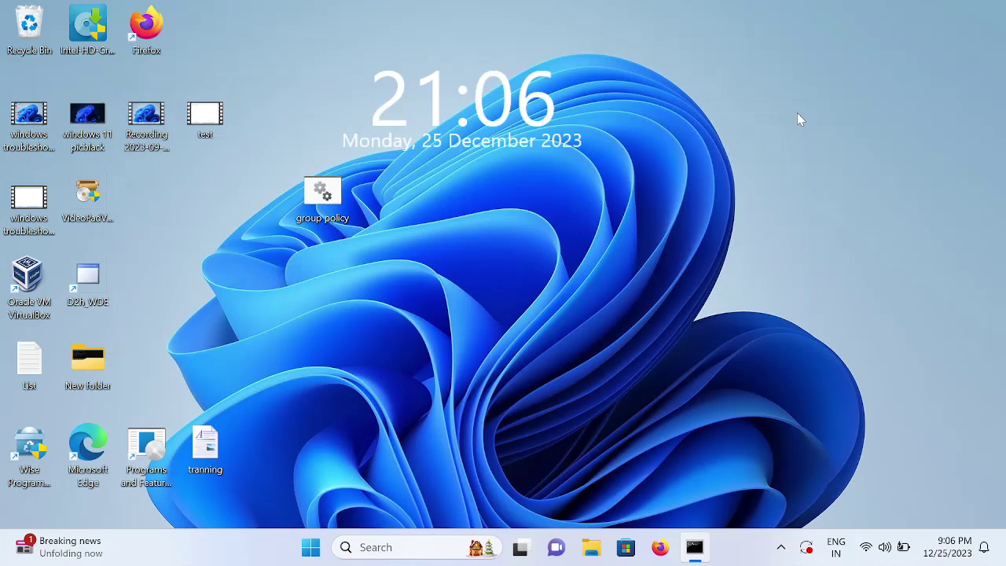
# - Search for Virus & threat protection, open it in Windows Security to check that the page is accessible, and close it
pyautogui.click(422, 547)
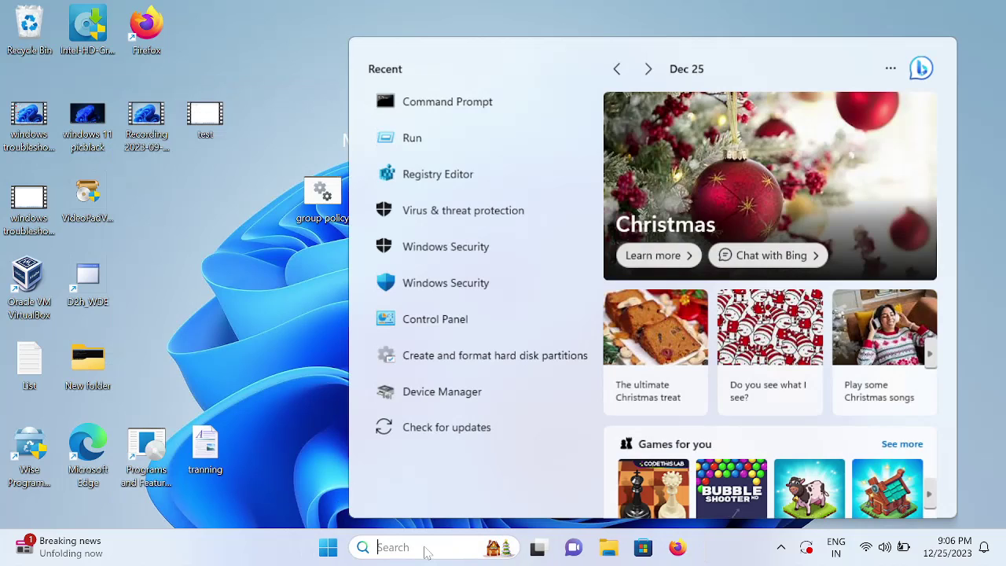
pyautogui.write('viru')
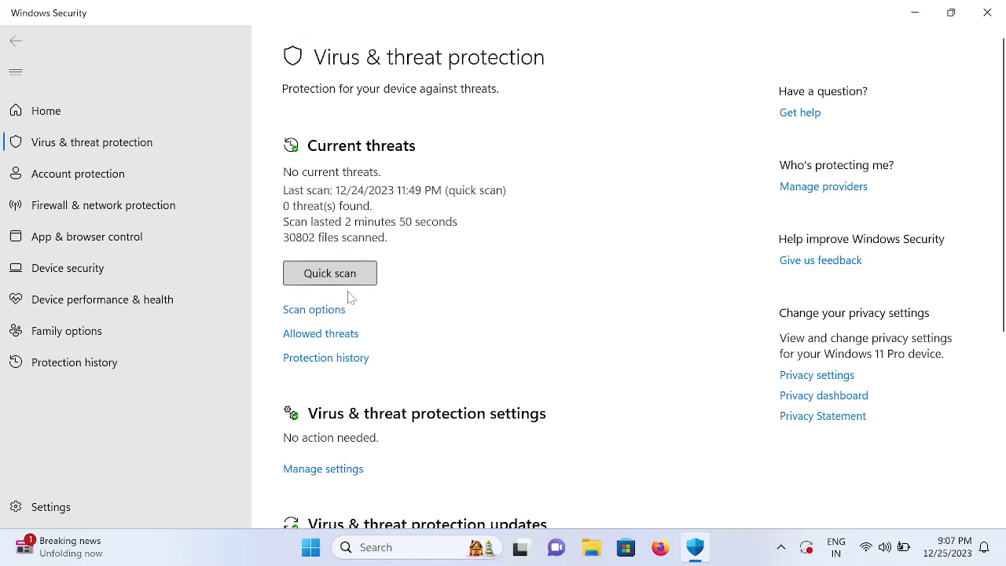
pyautogui.click(987, 13)
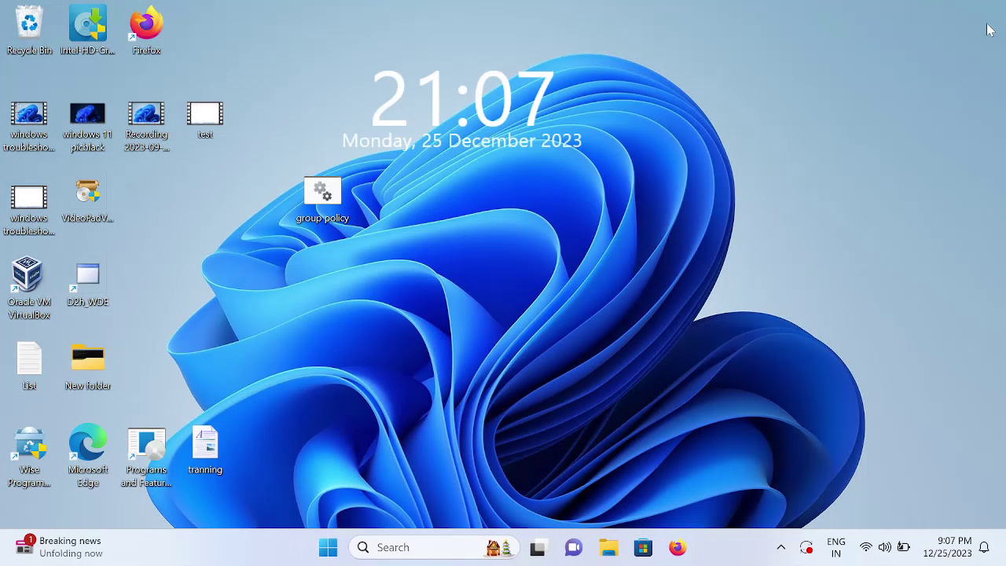
# - Restart the computer and reopen the Virus & threat protection page from the recent searches
pyautogui.click(328, 548)
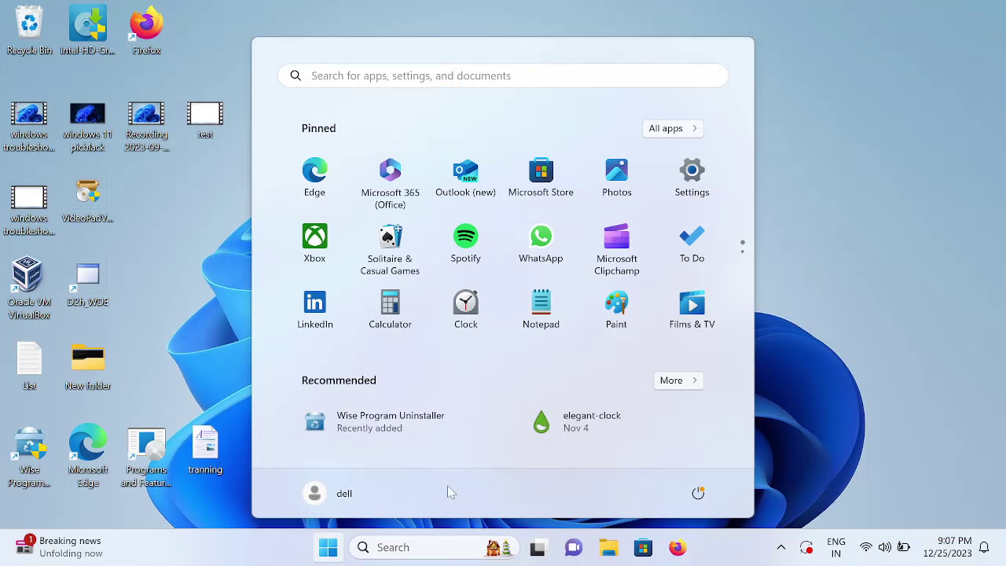
pyautogui.click(698, 493)
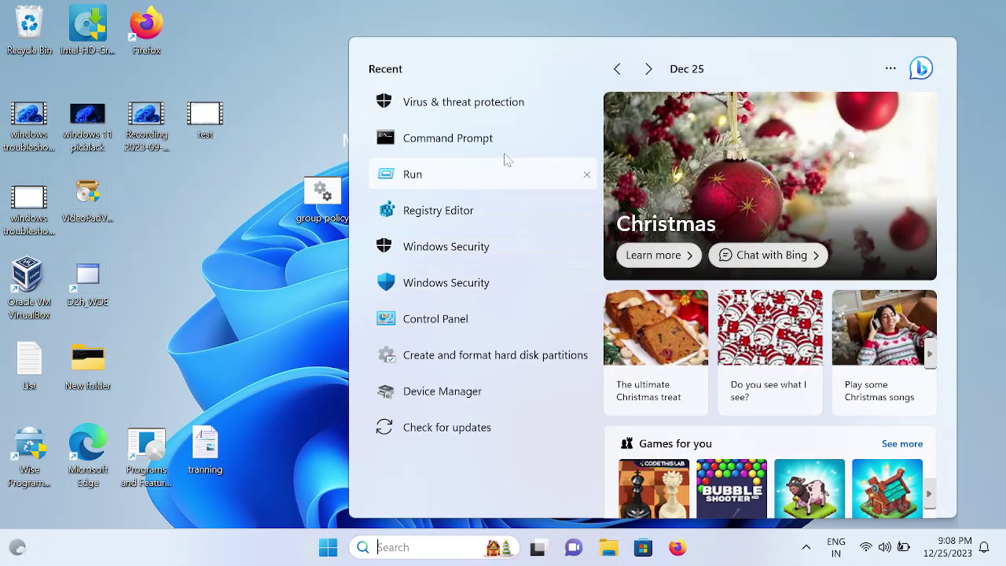
pyautogui.click(465, 111)
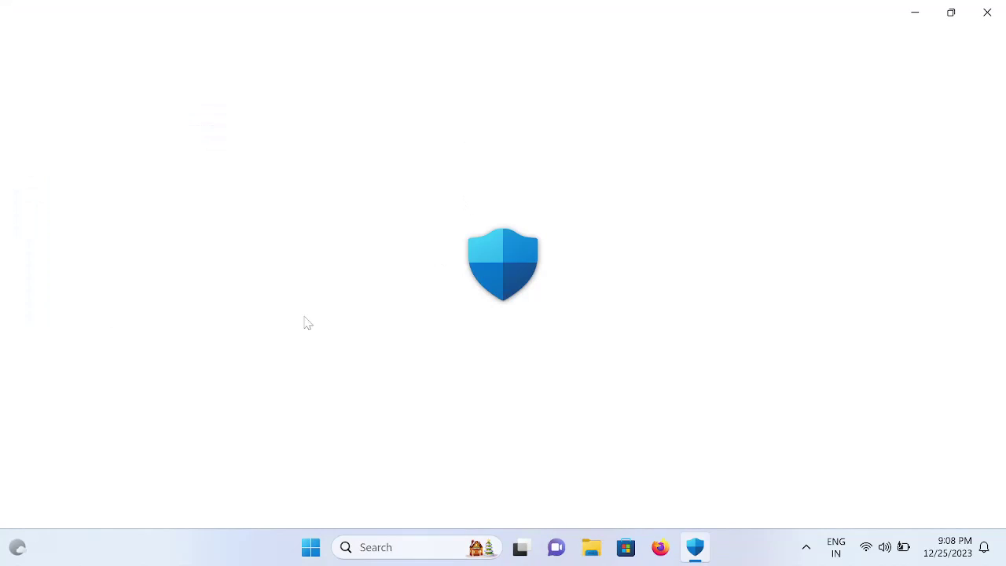